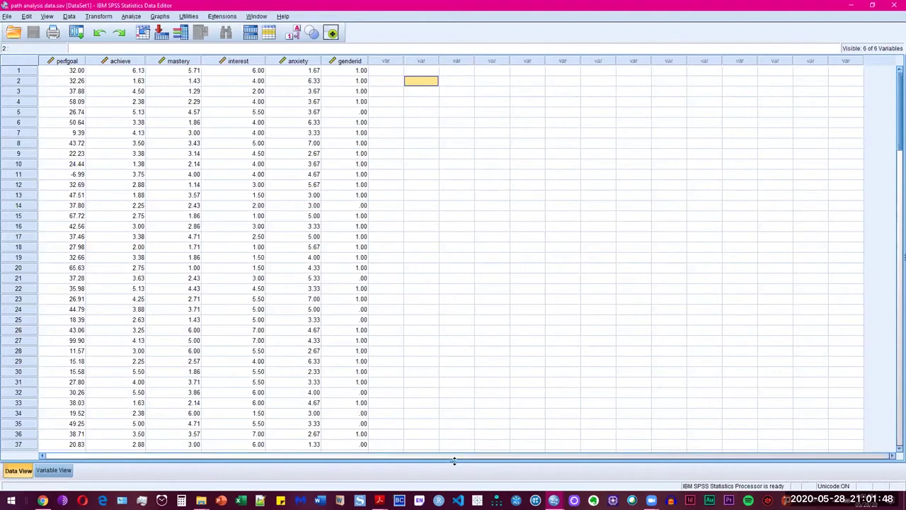
Bring the 'Introduction to Mediation' book PDF to the front from the Acrobat taskbar icon.
click(380, 500)
click(396, 487)
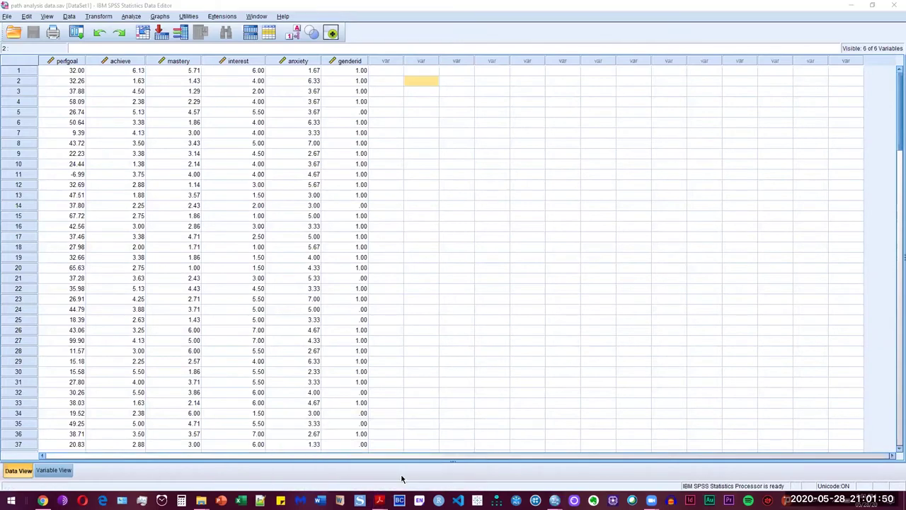
Look over the Hayes textbook cover, then switch to the processmacro.org download page in Chrome.
scroll(469, 219, up, 2)
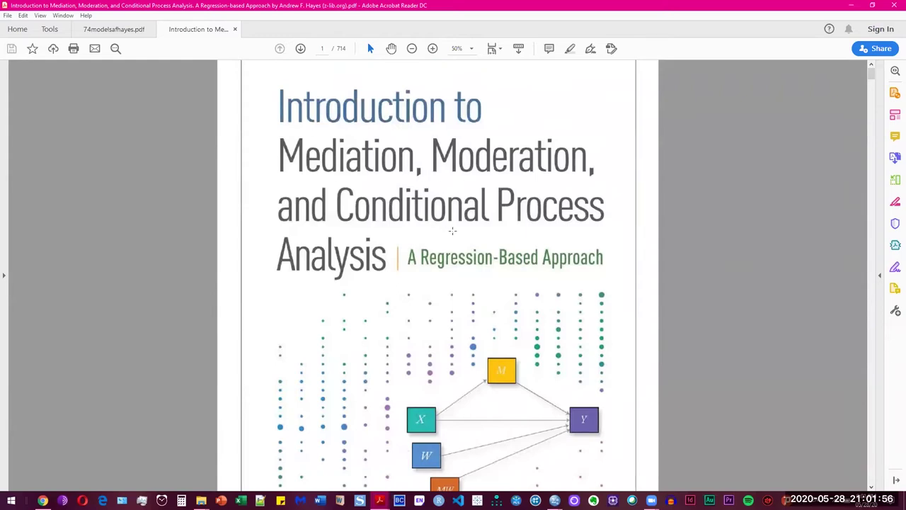
scroll(452, 230, down, 4)
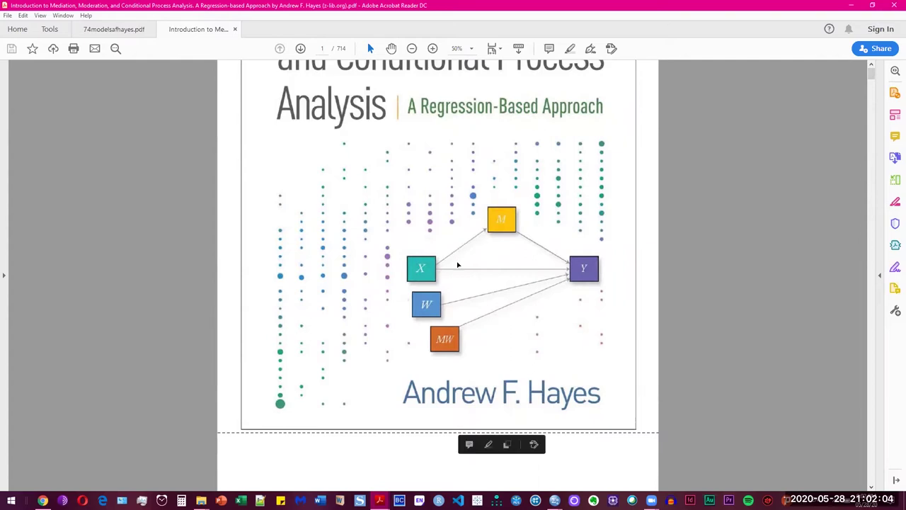
scroll(489, 277, up, 4)
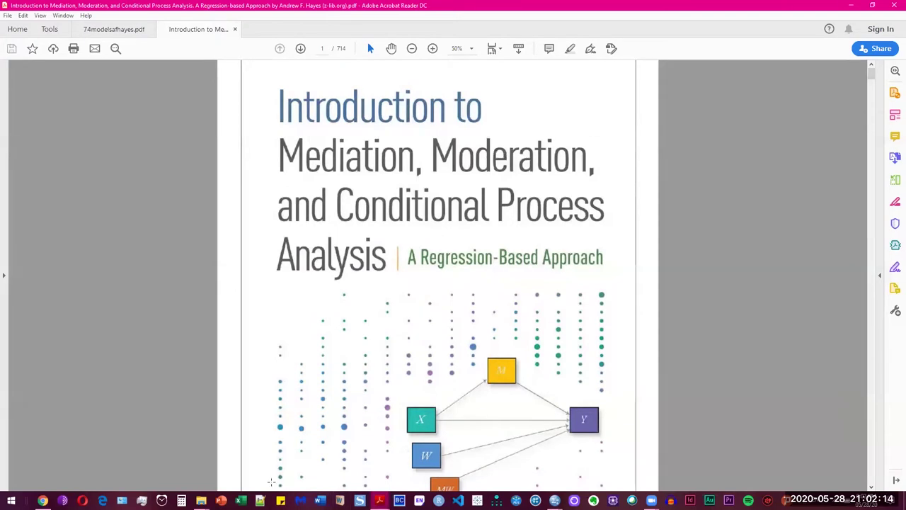
click(42, 499)
scroll(176, 291, up, 10)
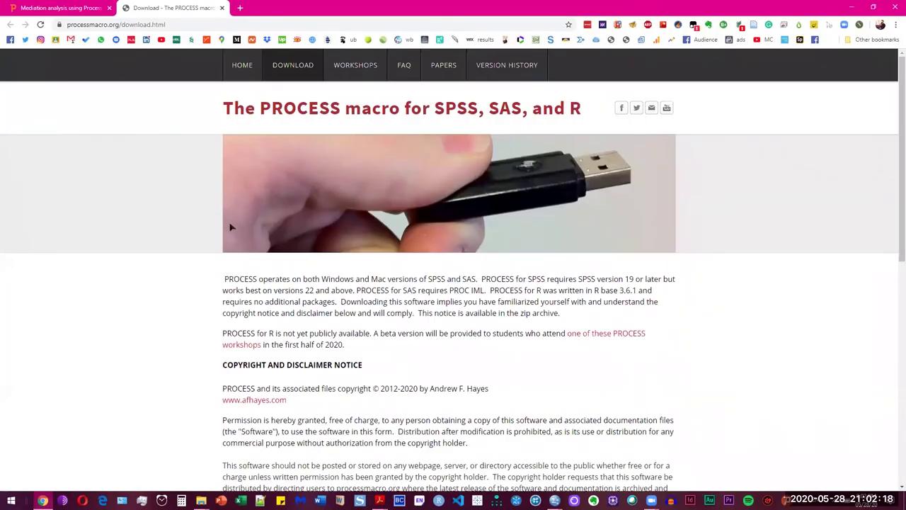
Scroll to the Download PROCESS v3.5 button, then return to the path analysis data.sav Data Editor.
scroll(250, 223, down, 10)
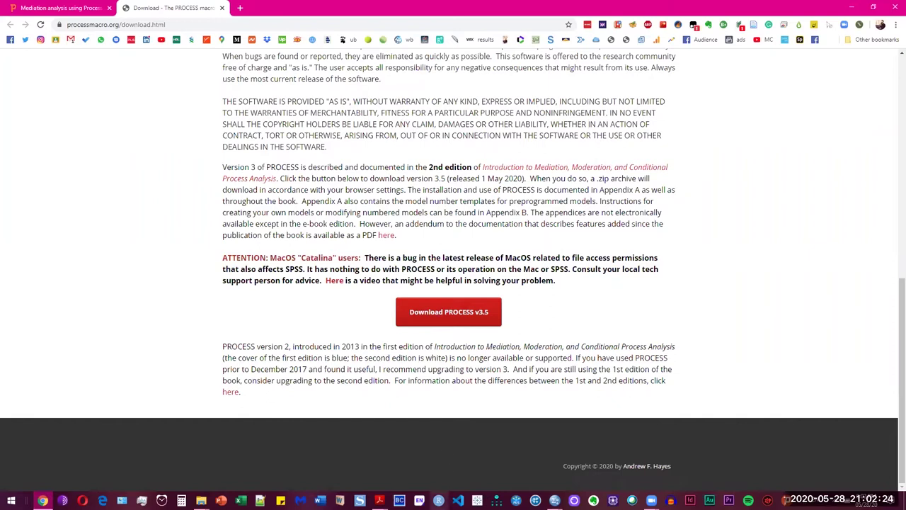
mouse_move(574, 500)
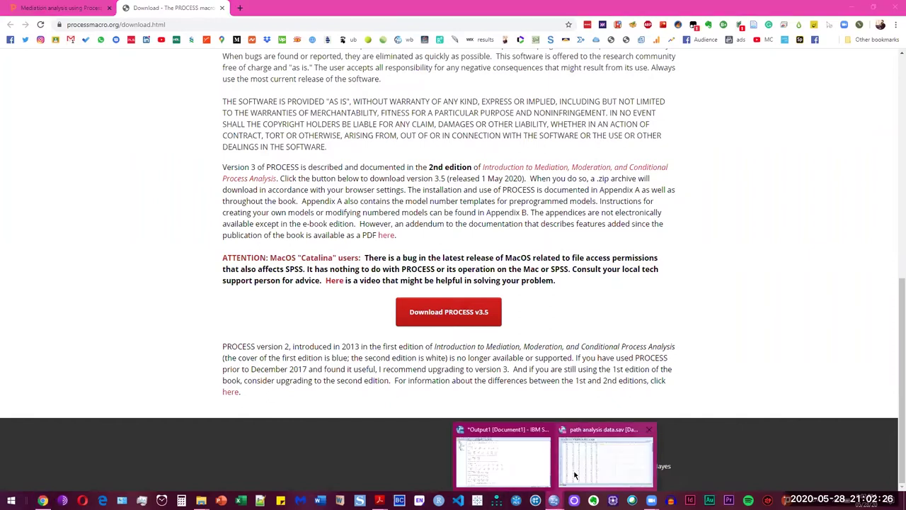
click(576, 473)
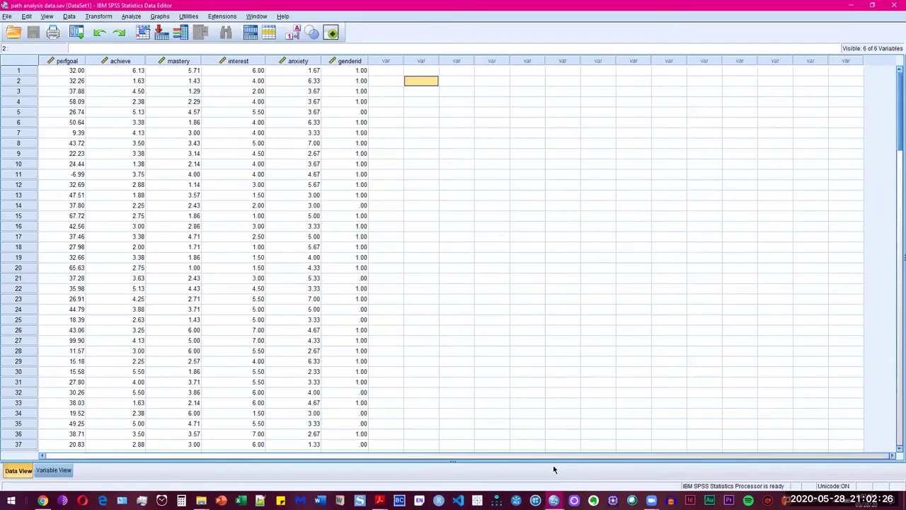
click(217, 17)
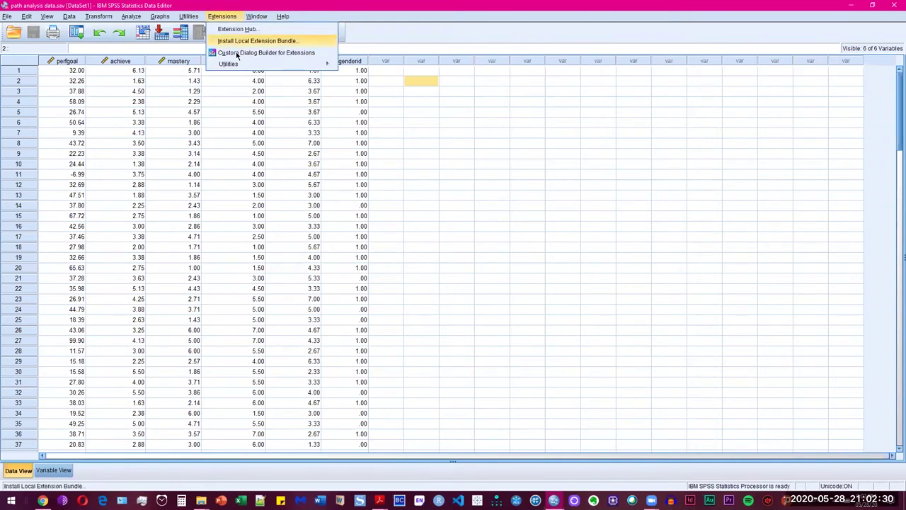
mouse_move(312, 66)
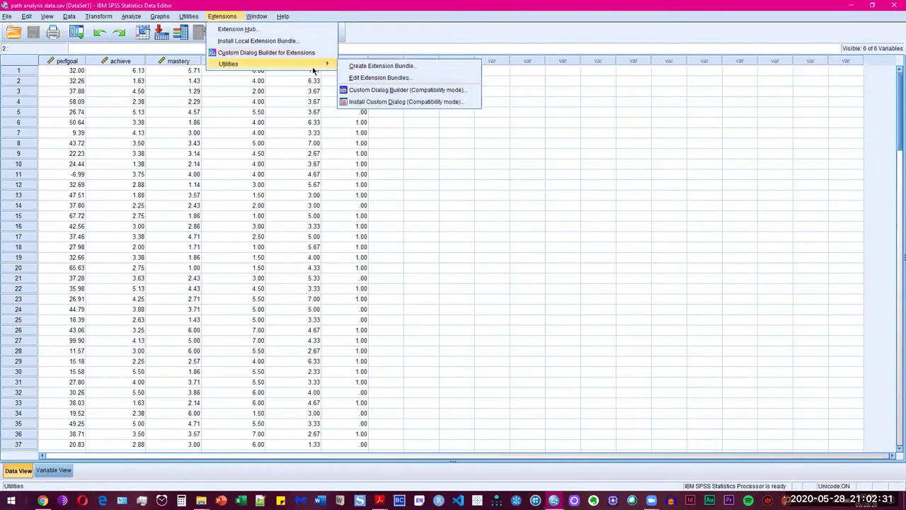
click(368, 103)
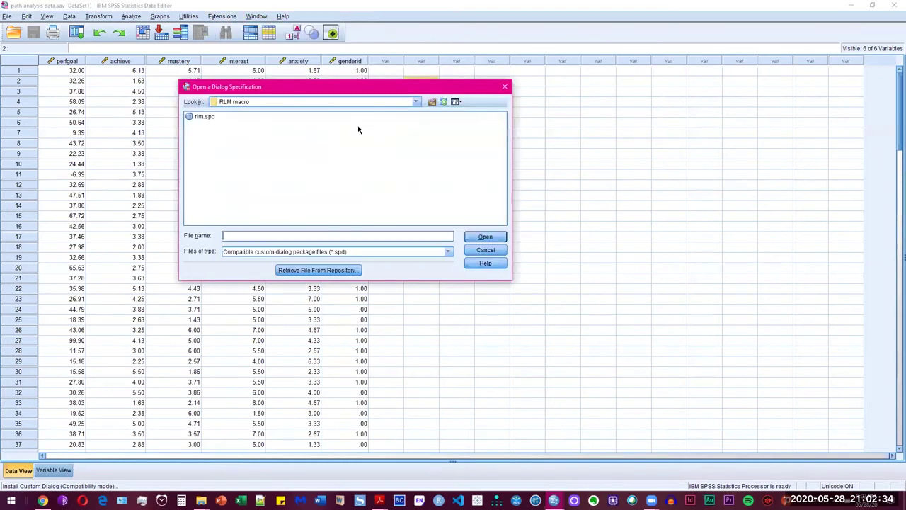
click(486, 250)
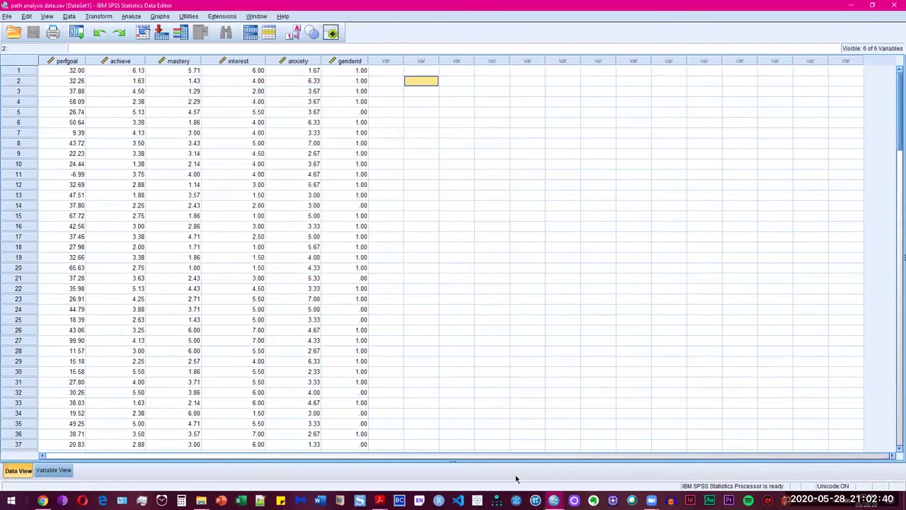
click(554, 500)
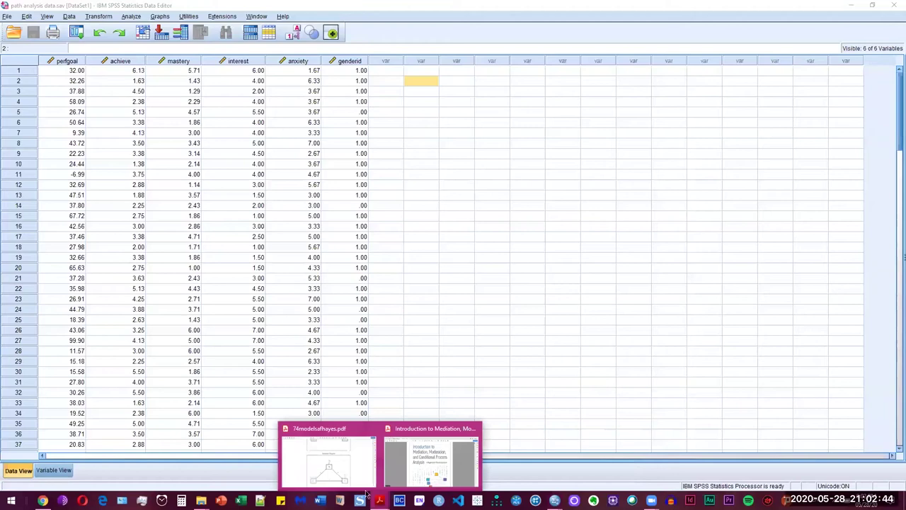
Switch to 74modelsafhayes.pdf and scroll to Model 1's conceptual diagram on page 1.
key(alt+Tab)
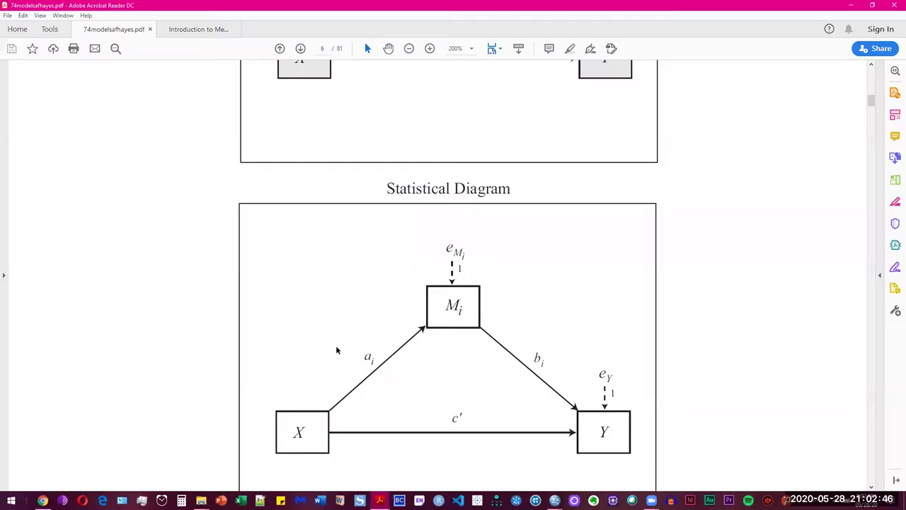
scroll(344, 279, up, 10)
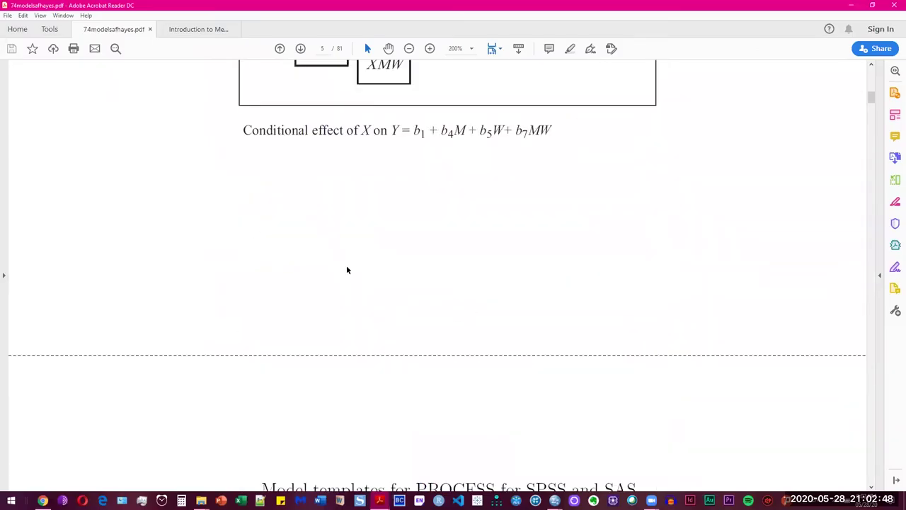
scroll(346, 269, up, 3)
key(Home)
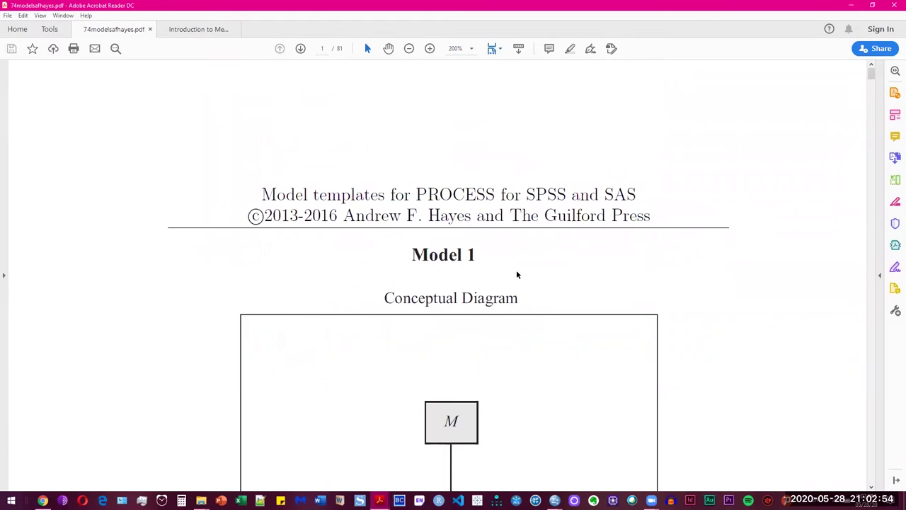
scroll(508, 273, down, 2)
scroll(523, 272, down, 3)
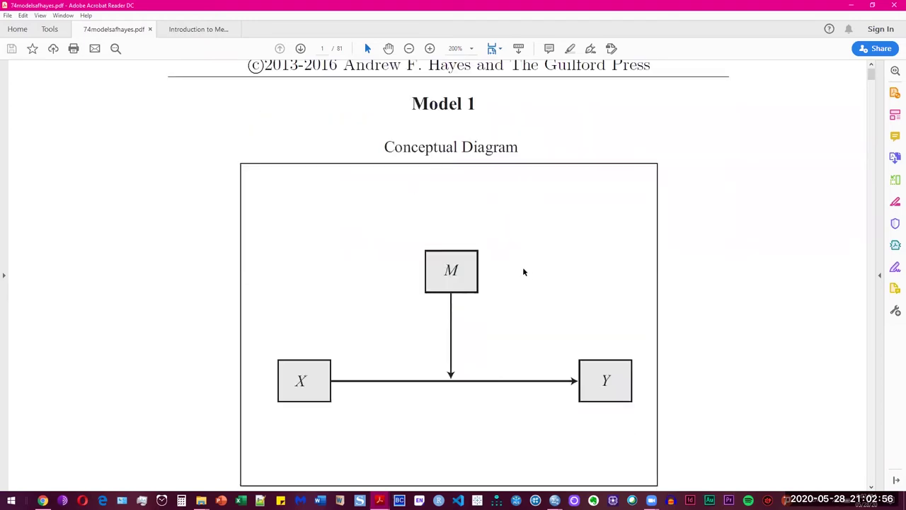
scroll(522, 267, up, 1)
Return to the six-variable path analysis data.sav dataset in the SPSS Data Editor.
mouse_move(554, 500)
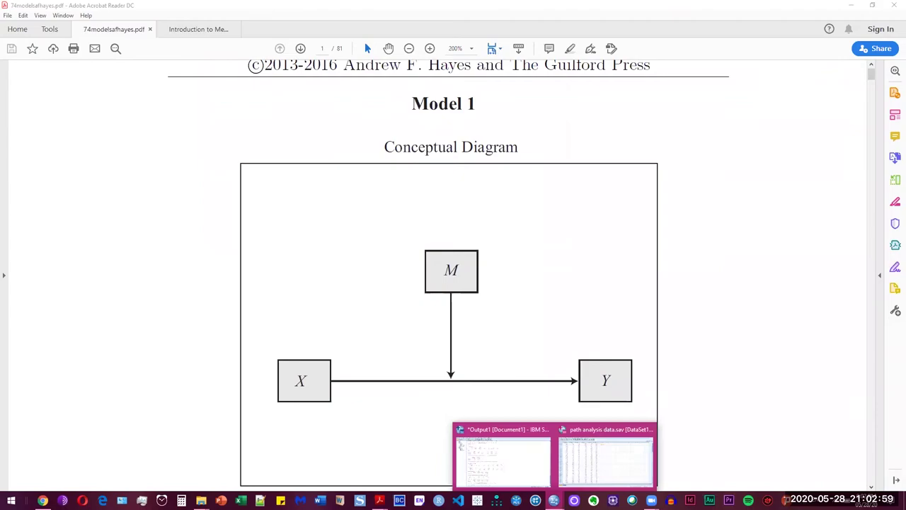
click(578, 477)
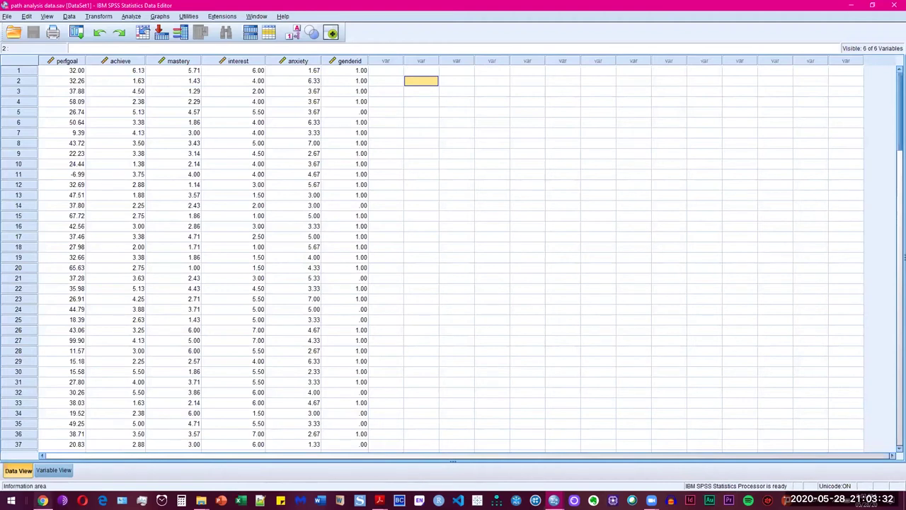
click(43, 501)
click(73, 7)
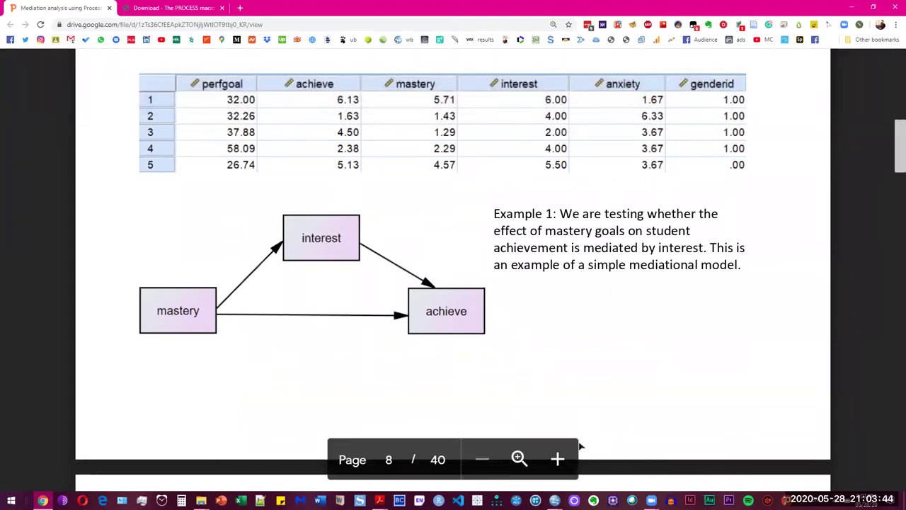
mouse_move(555, 500)
click(605, 453)
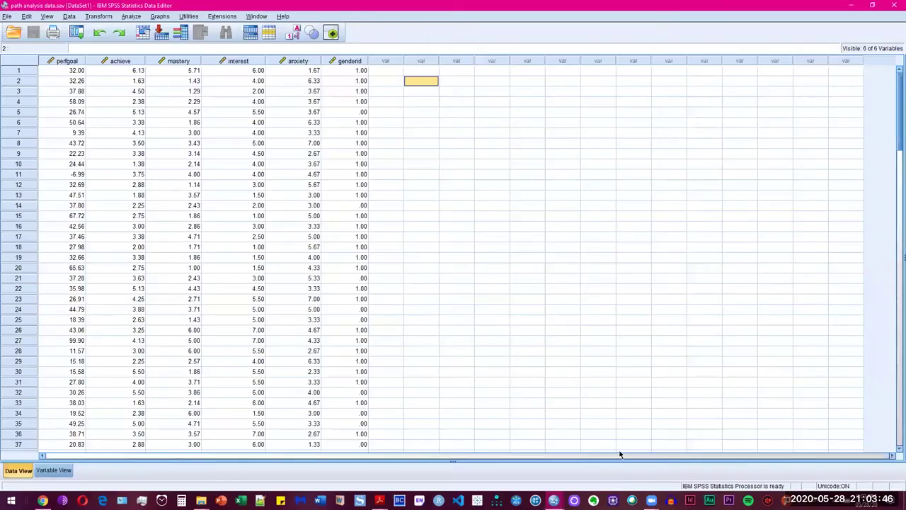
Launch PROCESS v3.5 by Andrew F. Hayes from Analyze > Regression.
click(131, 16)
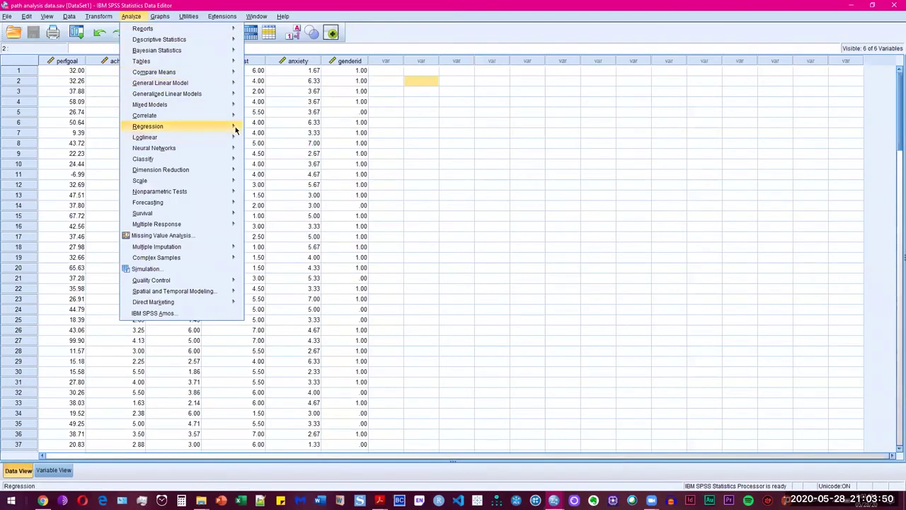
mouse_move(225, 125)
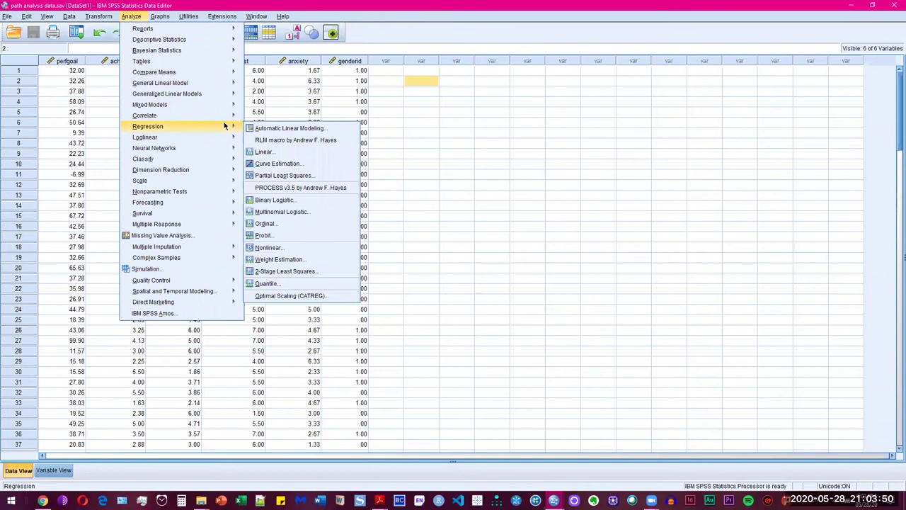
click(300, 191)
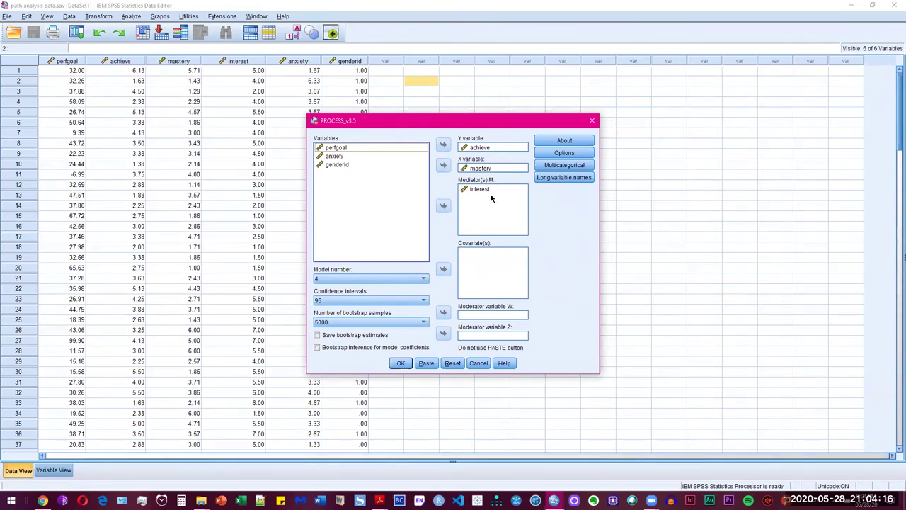
Accept the default PROCESS options, keep Model 4, and run the mastery → interest → achieve mediation.
click(564, 152)
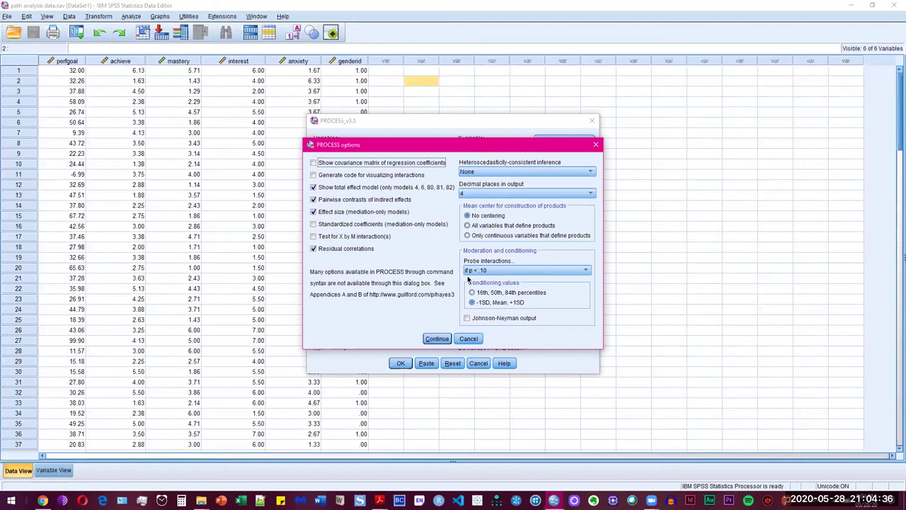
click(437, 339)
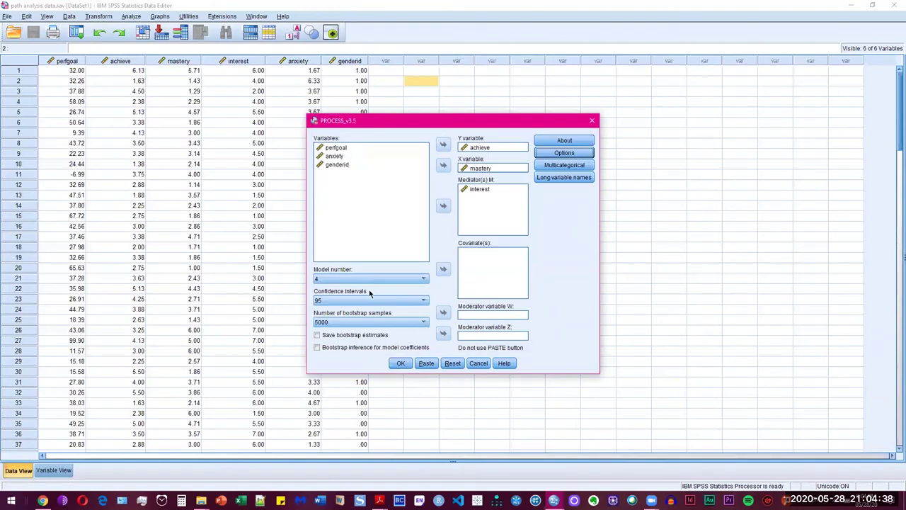
click(364, 283)
click(369, 290)
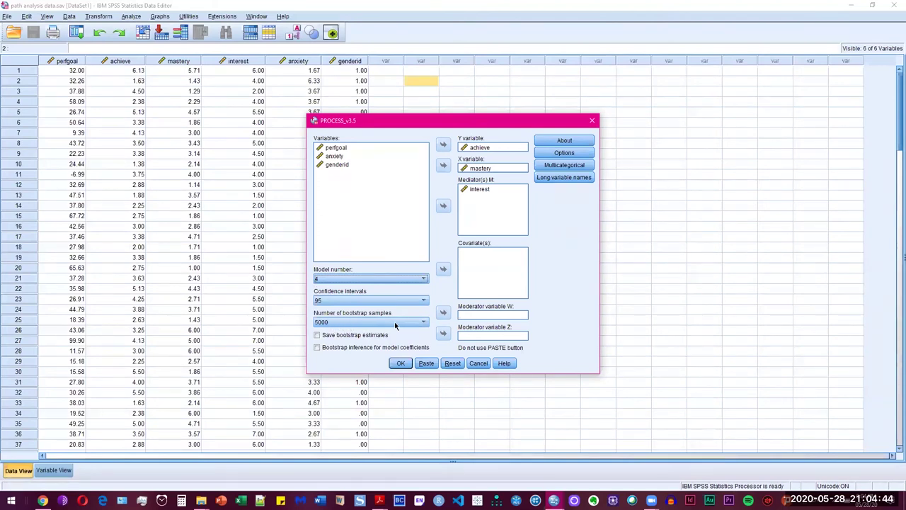
click(400, 362)
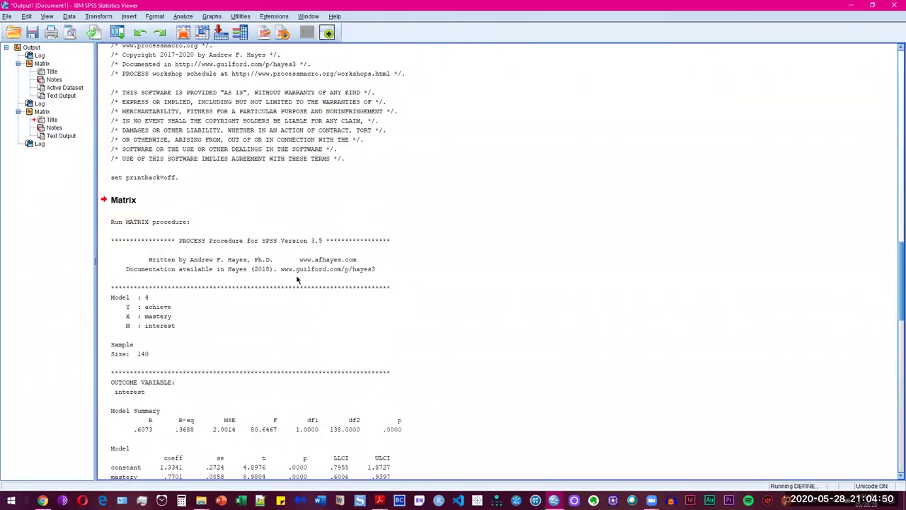
Scroll past the interest and achieve model summaries to the total, direct and indirect effects.
scroll(284, 267, down, 2)
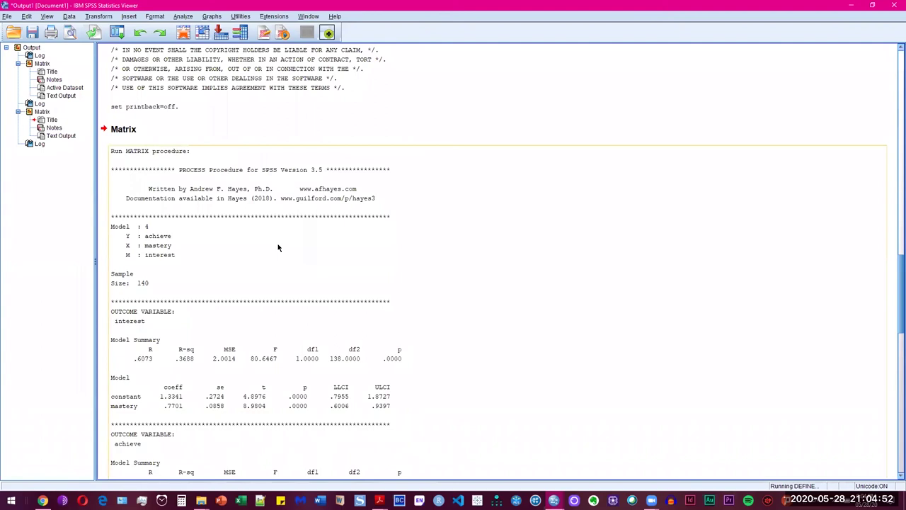
scroll(276, 233, down, 4)
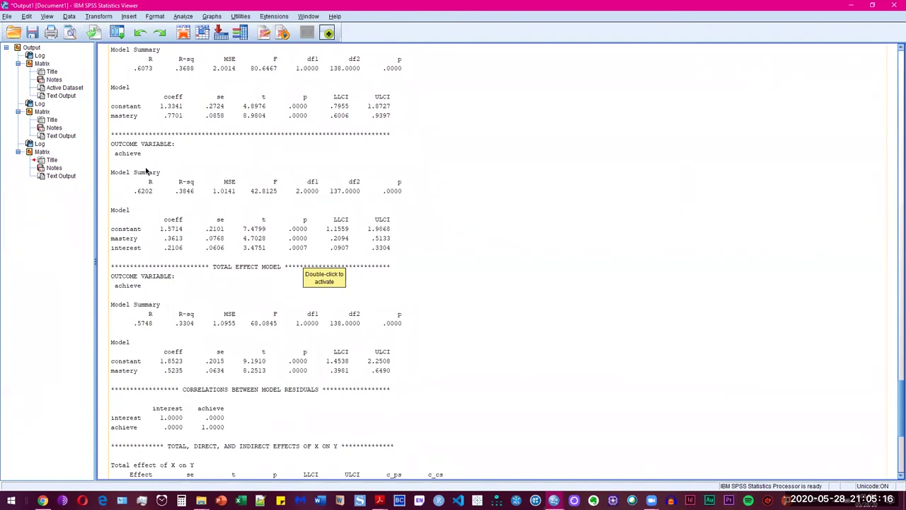
Scroll to the output's end: indirect effect .1622 (CI .0507–.2673), 5000 bootstrap samples.
scroll(196, 203, down, 5)
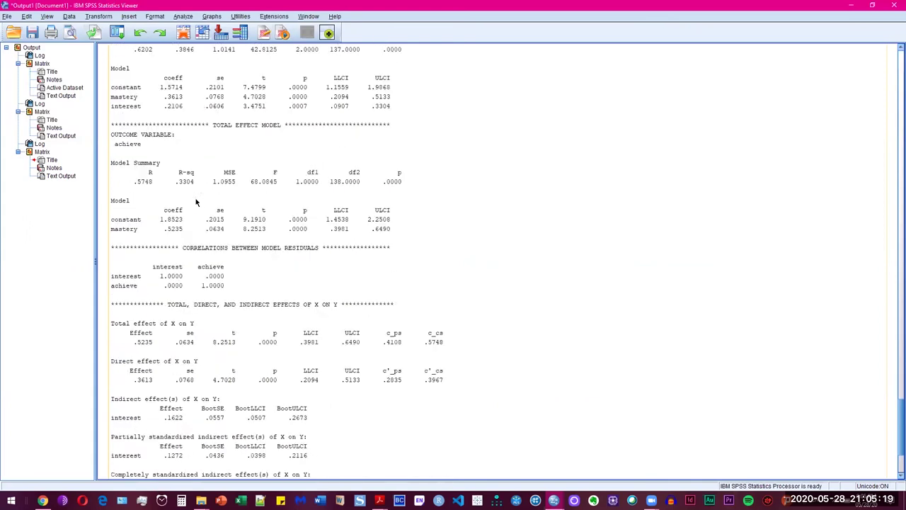
scroll(228, 232, down, 3)
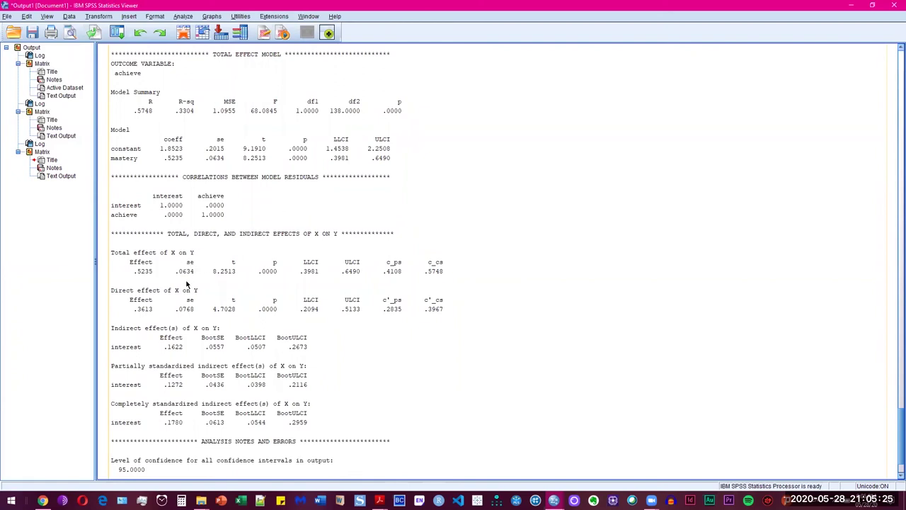
scroll(275, 298, down, 3)
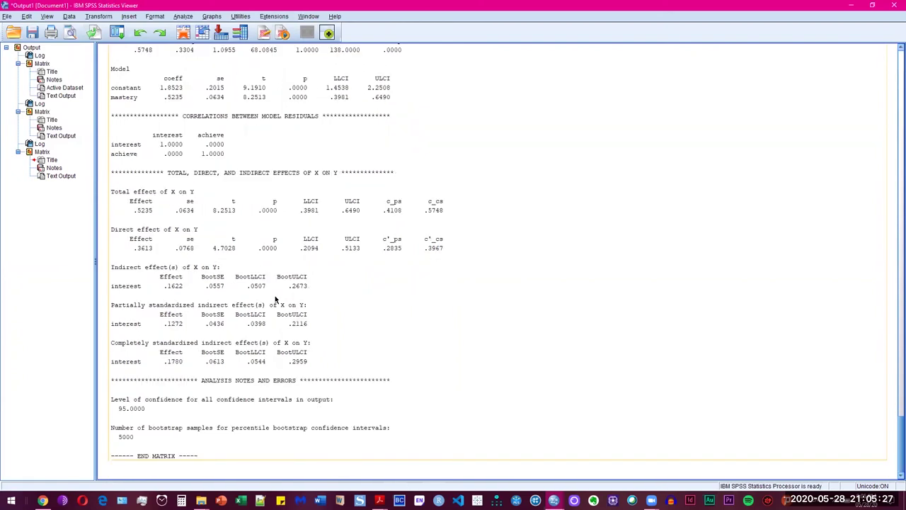